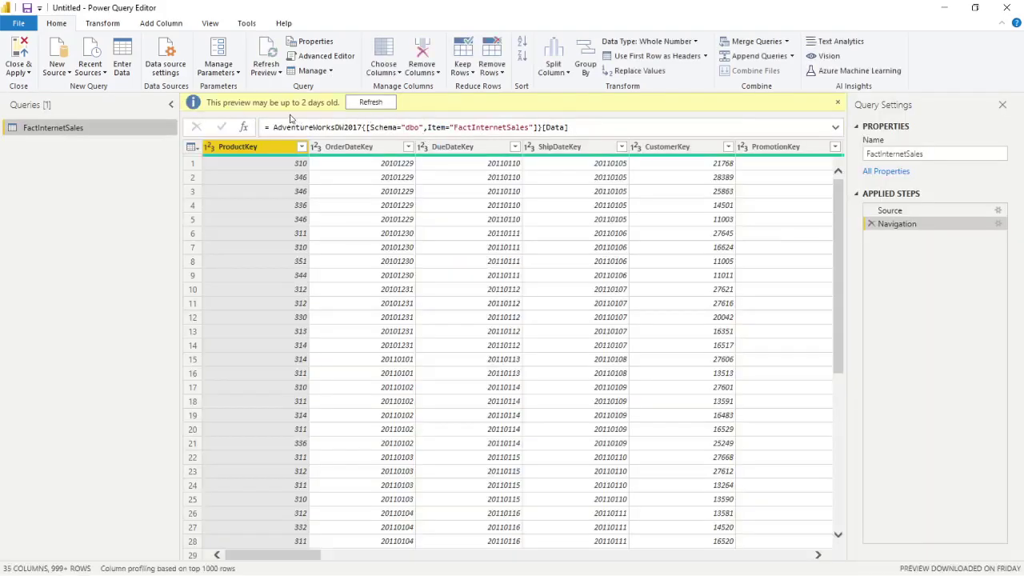
Step: Browse the ribbon tabs and check the OrderDate filter menu, closing it without changes
{"action": "left_click", "coordinate": [208, 24]}
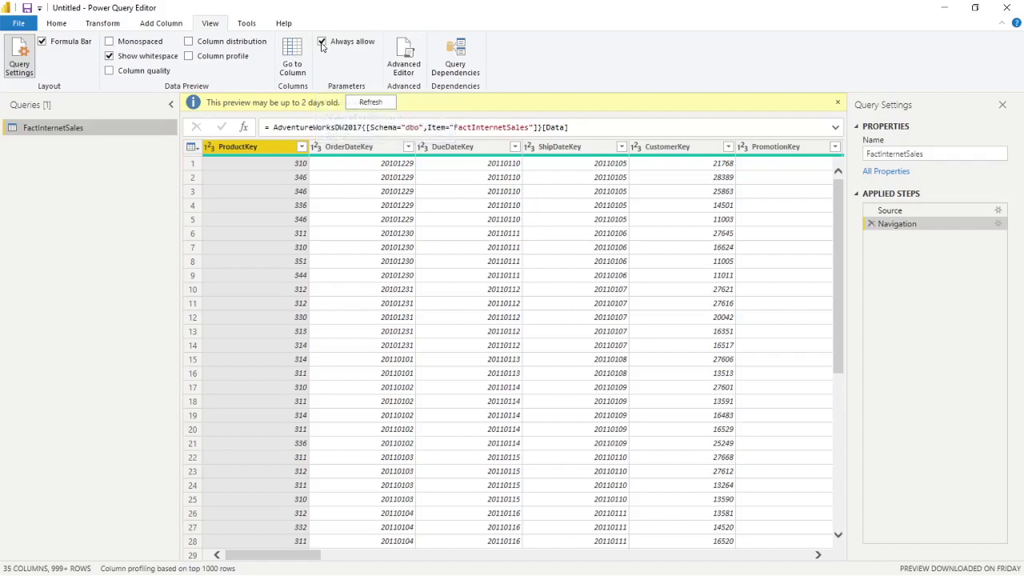
{"action": "left_click", "coordinate": [57, 24]}
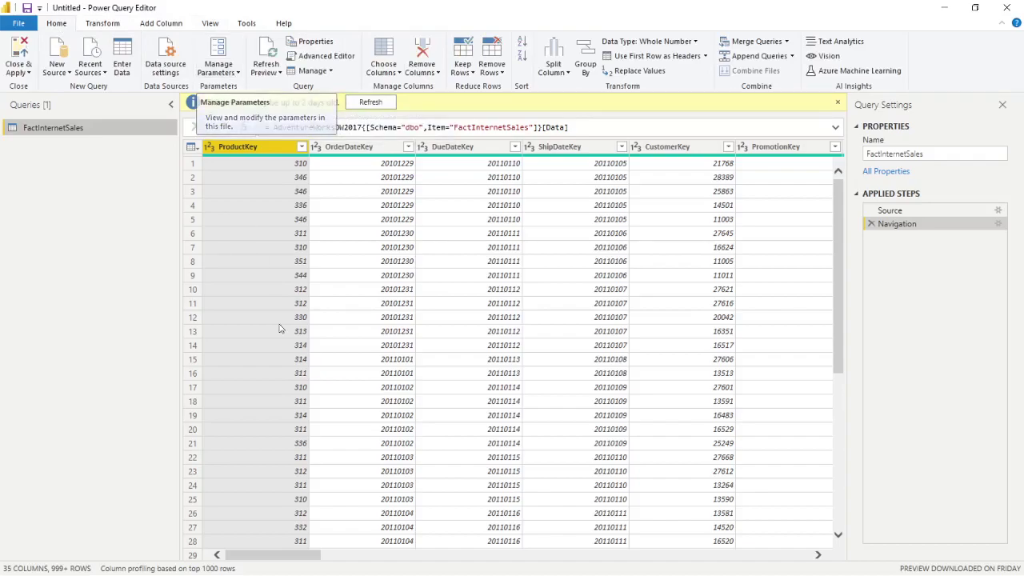
{"action": "left_click_drag", "start_coordinate": [279, 558], "coordinate": [652, 573]}
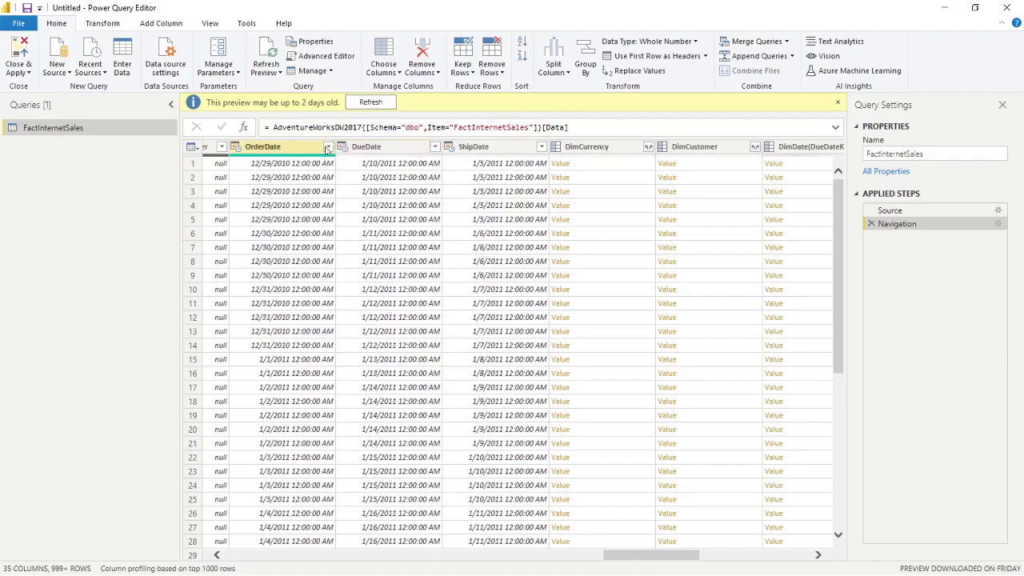
{"action": "left_click", "coordinate": [329, 153]}
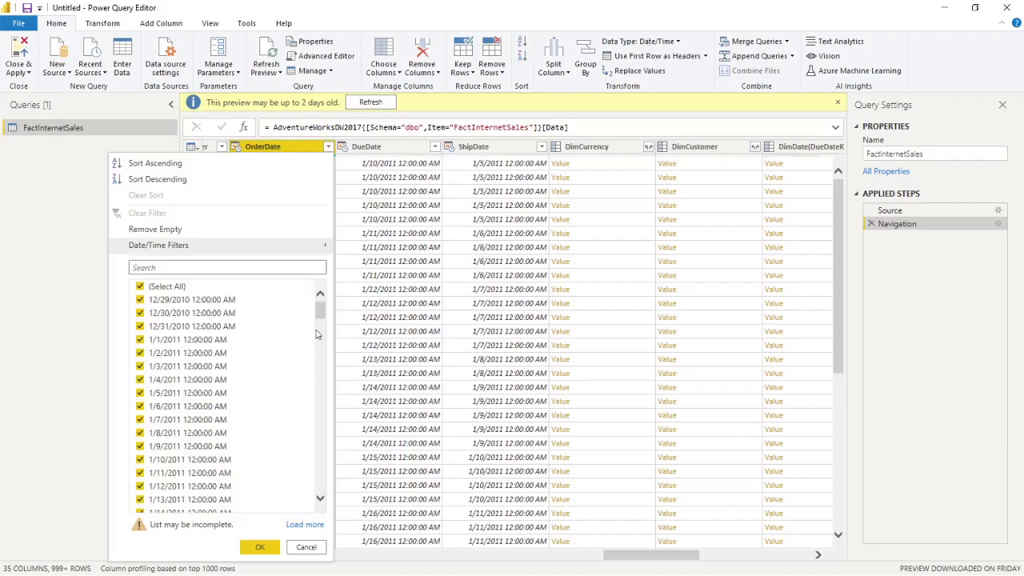
{"action": "left_click", "coordinate": [306, 549]}
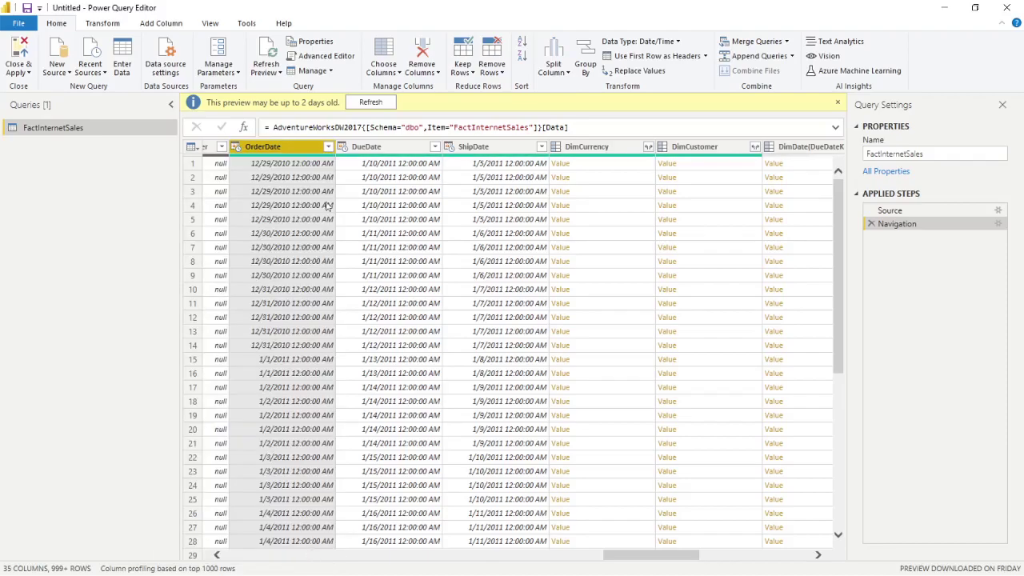
Step: Create a Date/Time parameter named 'Date Parameter' with current value 1/2/2010
{"action": "left_click", "coordinate": [231, 72]}
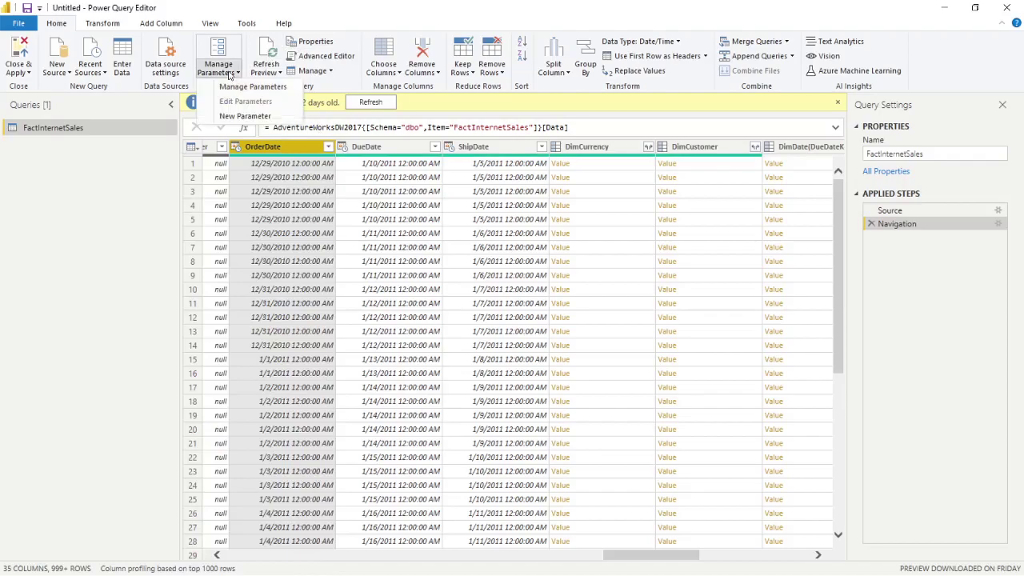
{"action": "left_click", "coordinate": [232, 116]}
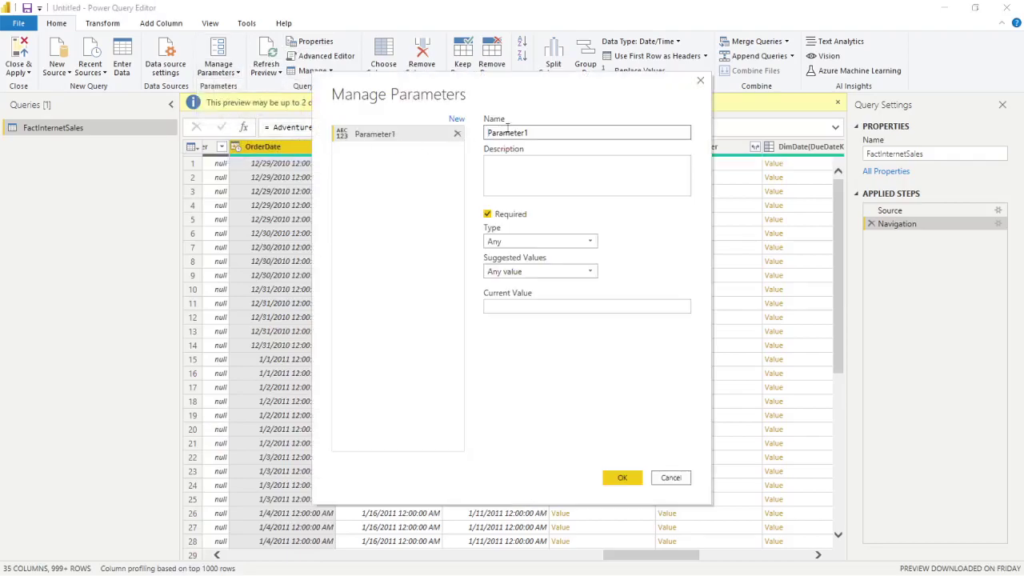
{"action": "double_click", "coordinate": [551, 133]}
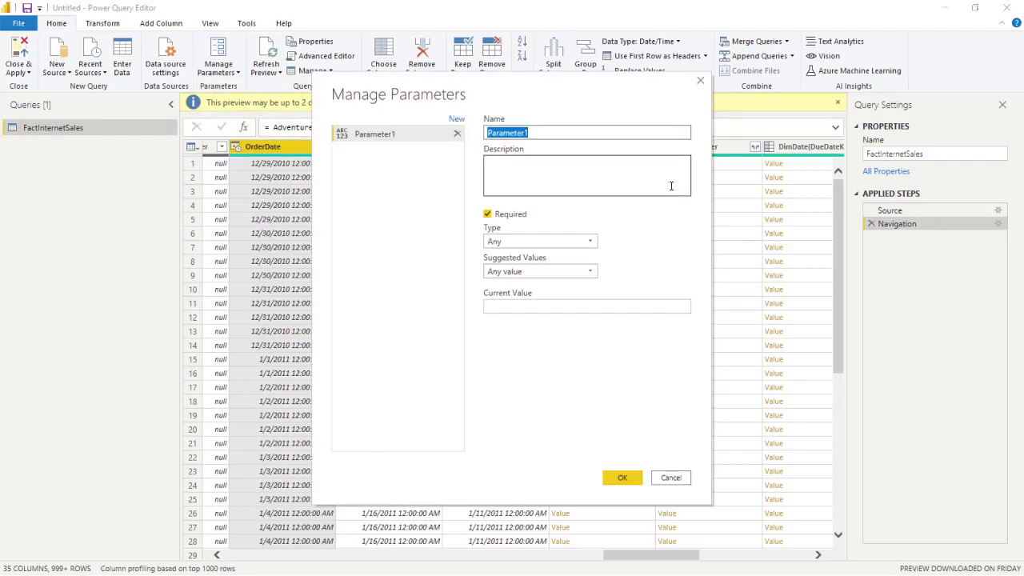
{"action": "type", "text": "Date Paramete"}
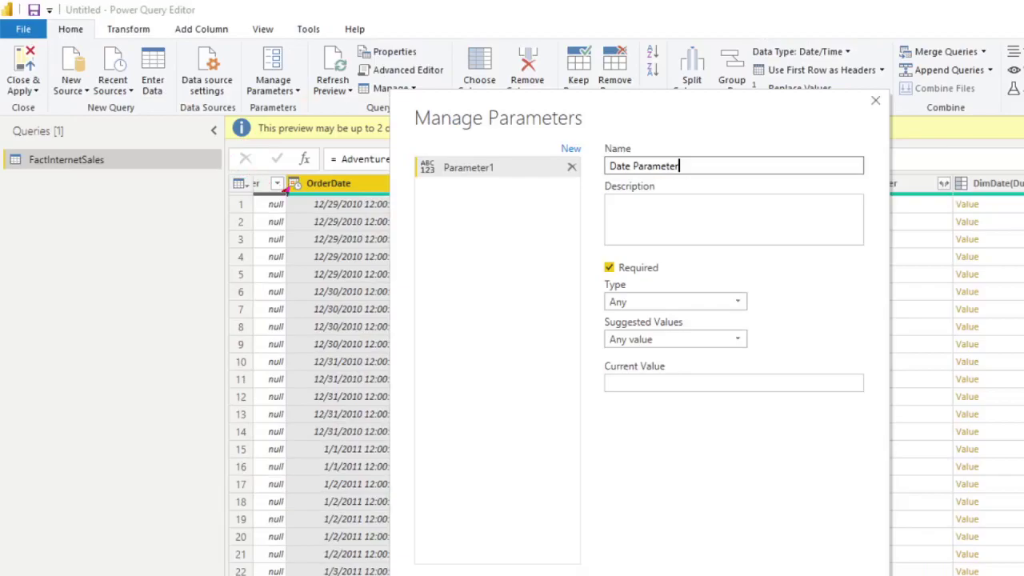
{"action": "left_click_drag", "start_coordinate": [286, 189], "coordinate": [170, 252]}
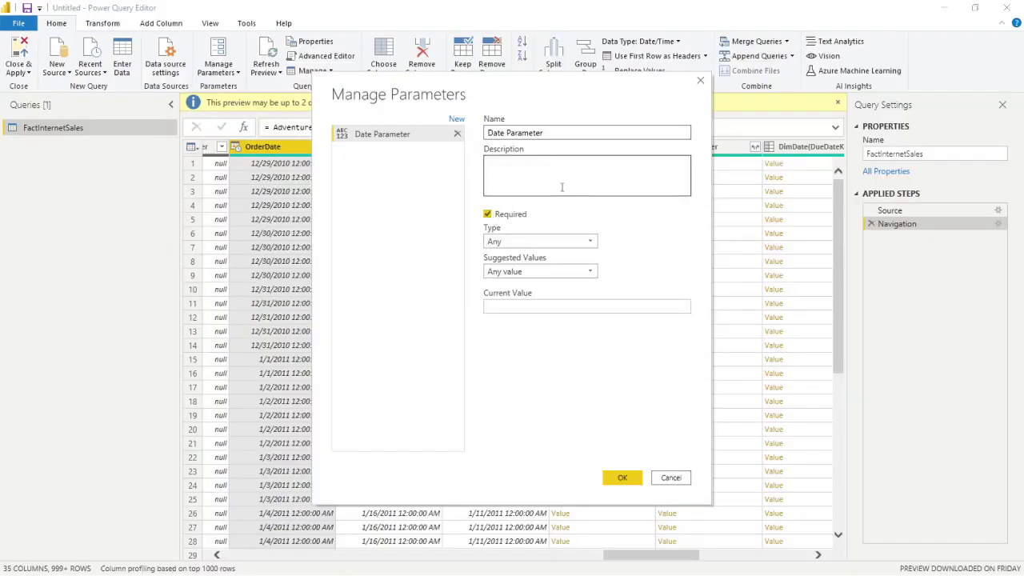
{"action": "left_click", "coordinate": [511, 242]}
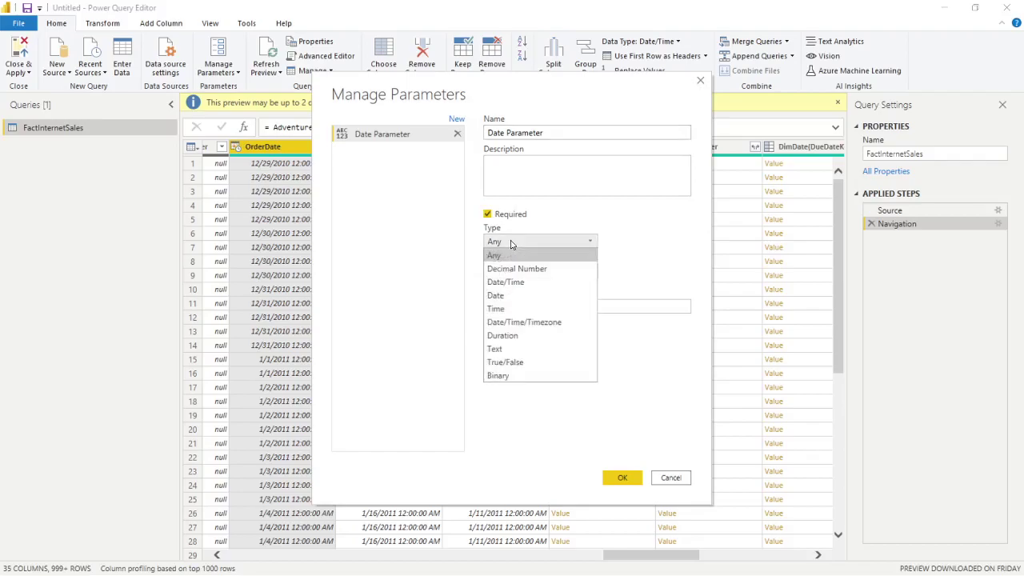
{"action": "left_click", "coordinate": [508, 282]}
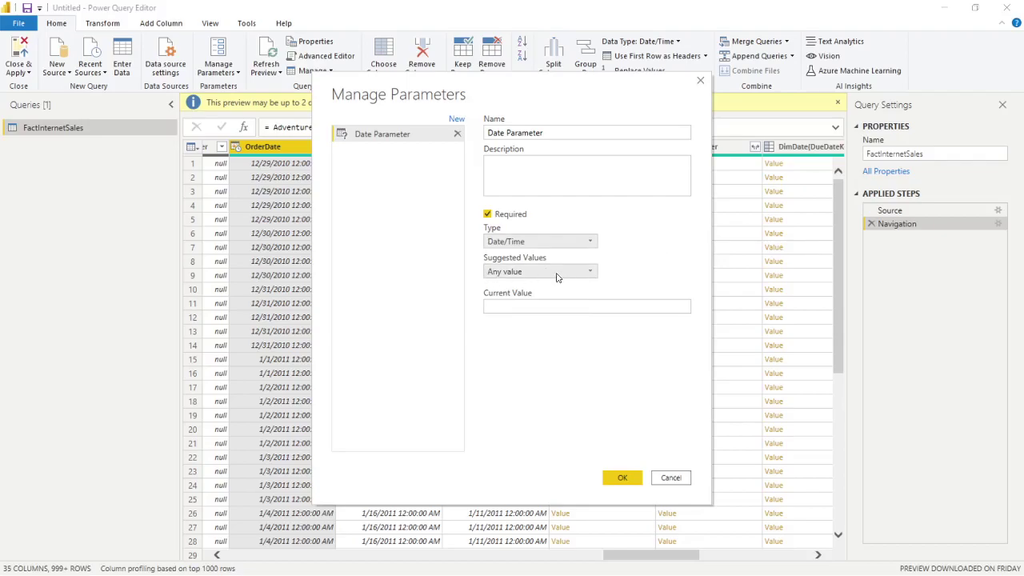
{"action": "left_click", "coordinate": [495, 306]}
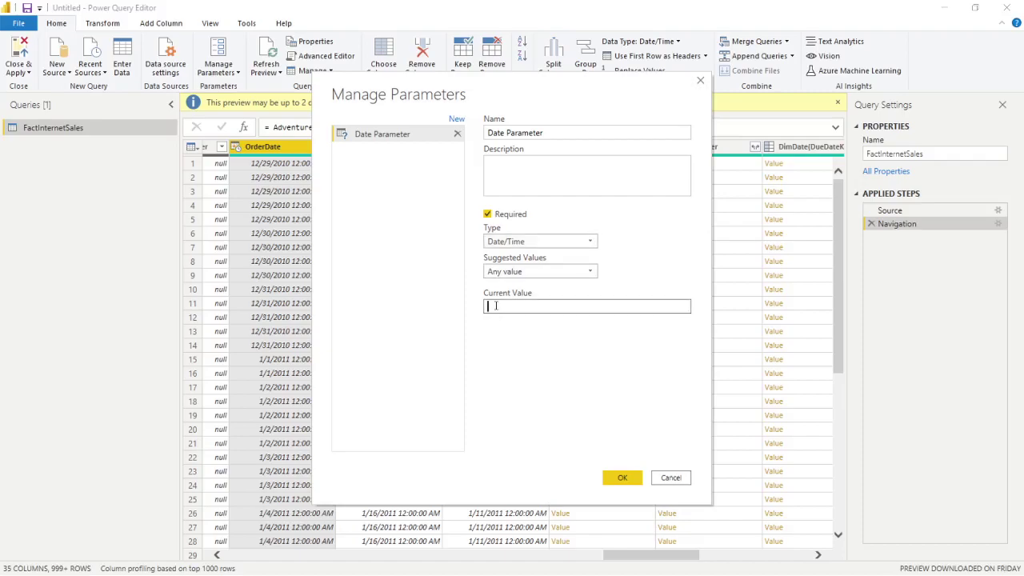
{"action": "type", "text": "1/8/"}
{"action": "type", "text": "2010"}
{"action": "left_click", "coordinate": [621, 476]}
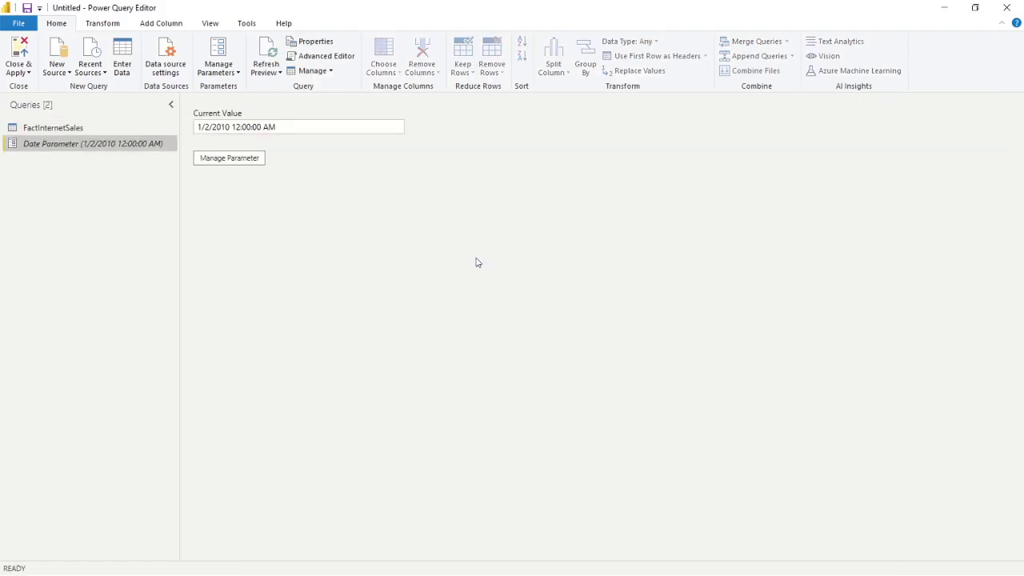
Step: In FactInternetSales, jump to the OrderDate column with Go to Column and show its Date/Time Filters
{"action": "left_click", "coordinate": [130, 127]}
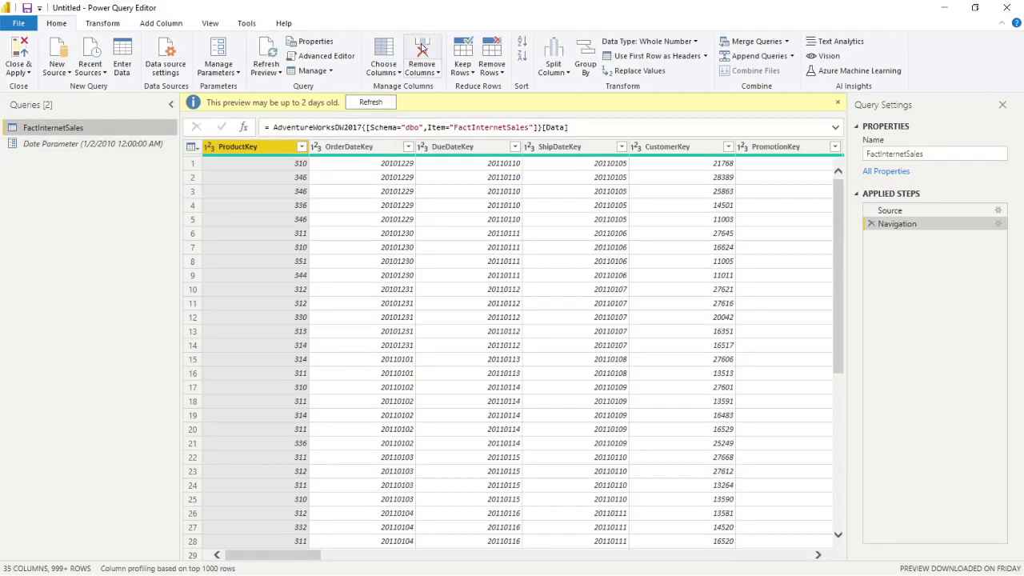
{"action": "left_click", "coordinate": [383, 72]}
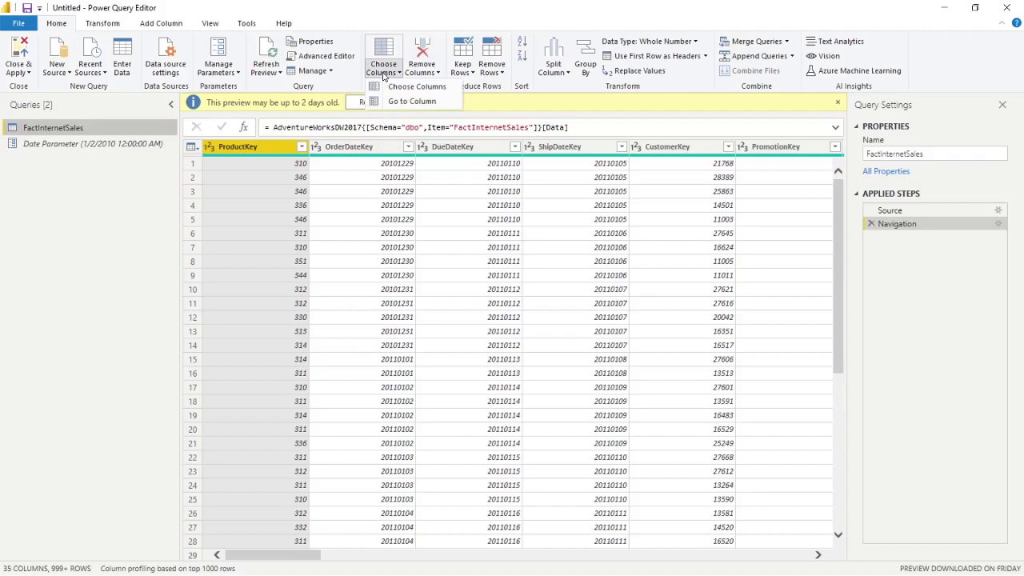
{"action": "left_click", "coordinate": [396, 101]}
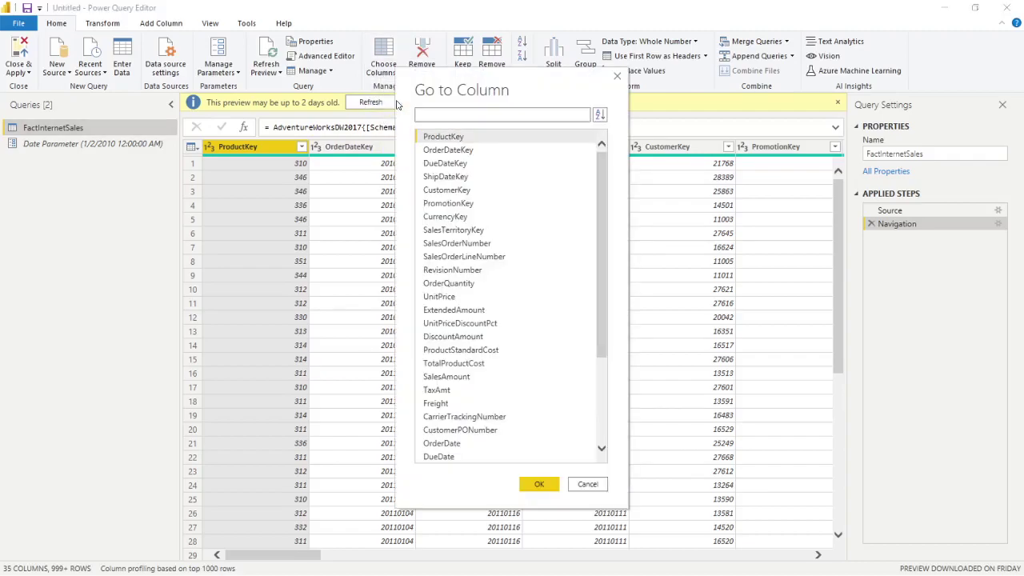
{"action": "type", "text": "order"}
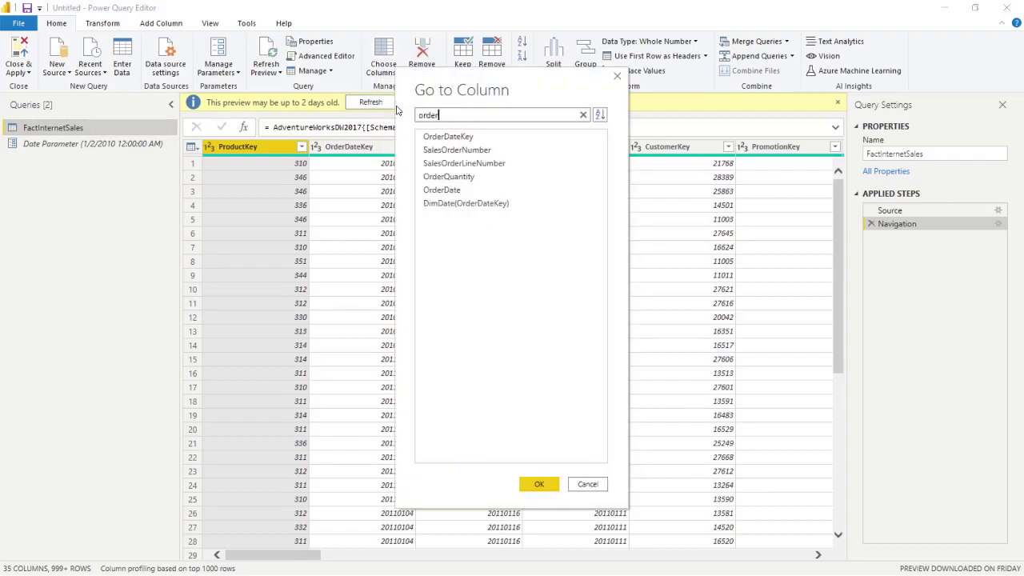
{"action": "left_click", "coordinate": [440, 189]}
{"action": "left_click", "coordinate": [535, 484]}
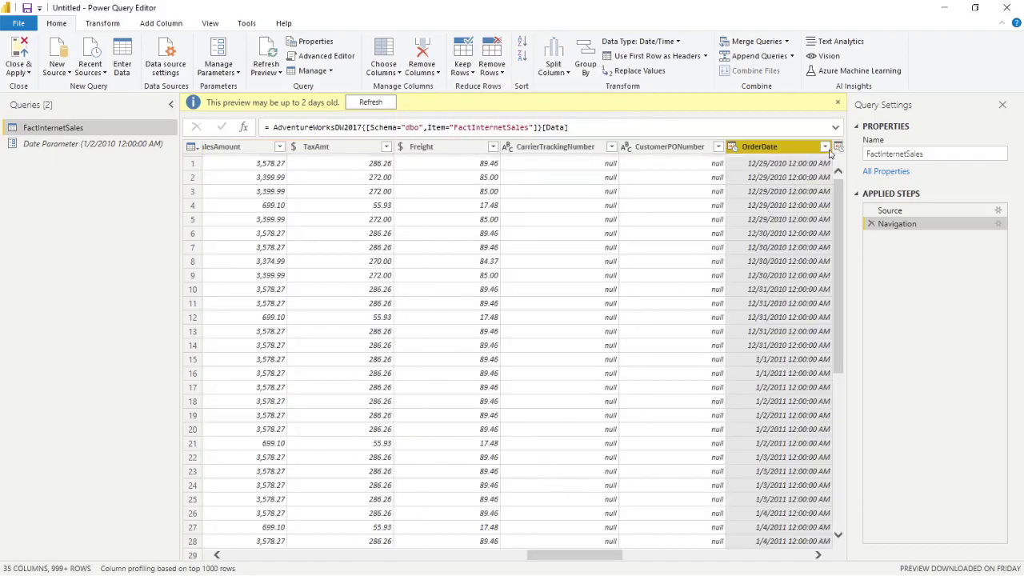
{"action": "left_click", "coordinate": [825, 148]}
{"action": "mouse_move", "coordinate": [652, 248]}
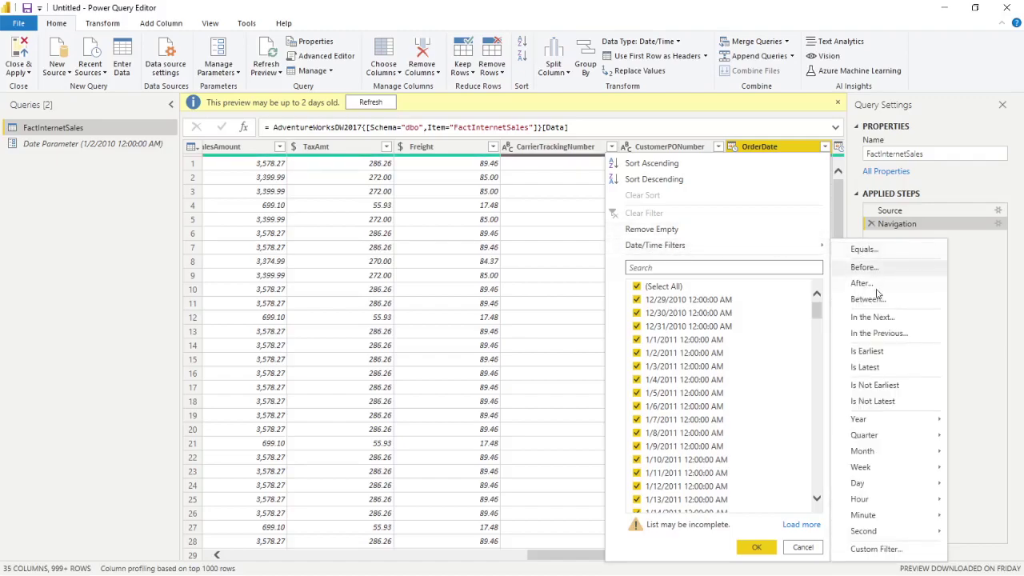
Step: Add a 'Before' filter on OrderDate that compares against the Date Parameter parameter
{"action": "left_click", "coordinate": [874, 548]}
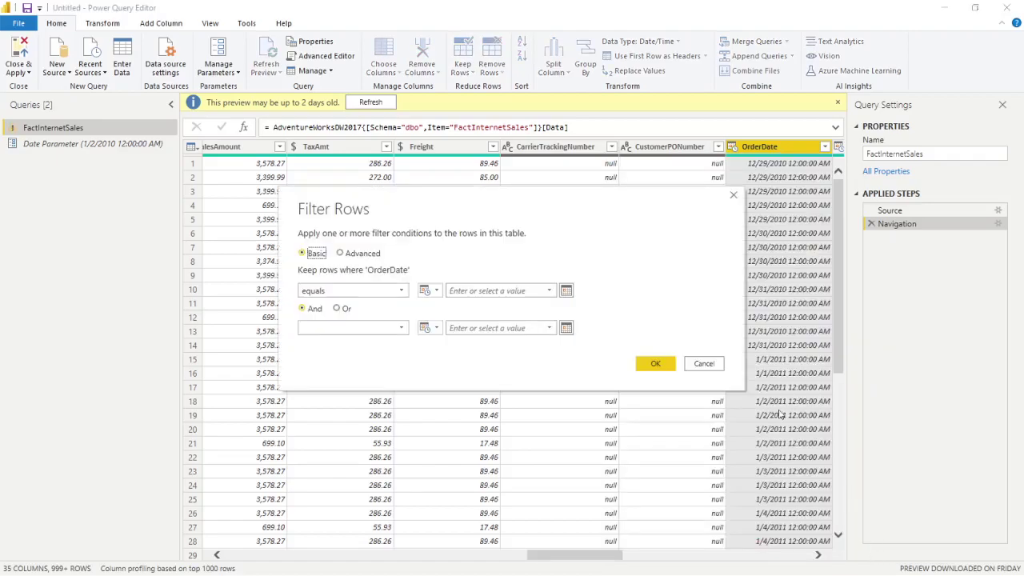
{"action": "left_click", "coordinate": [404, 291]}
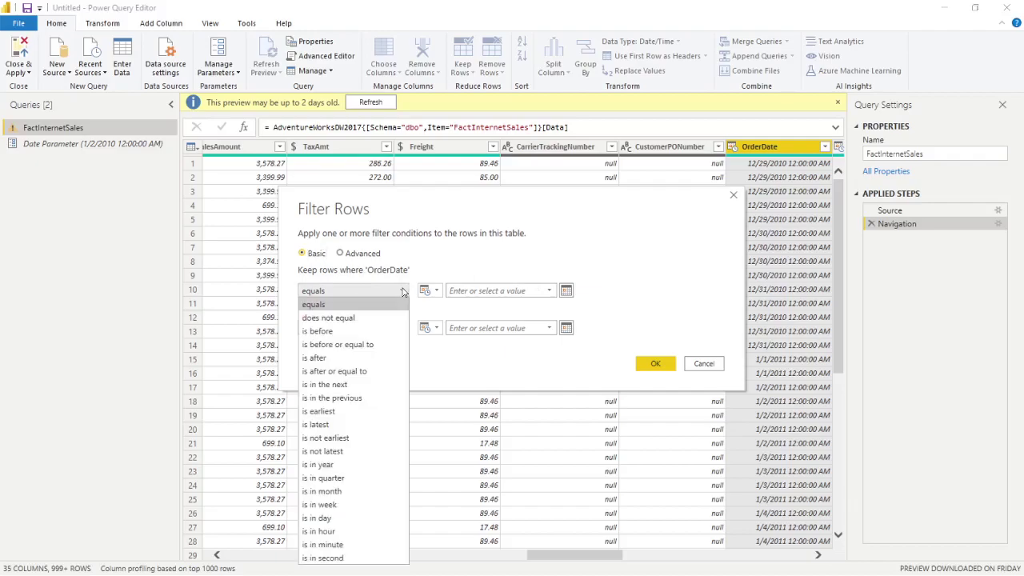
{"action": "left_click", "coordinate": [350, 336]}
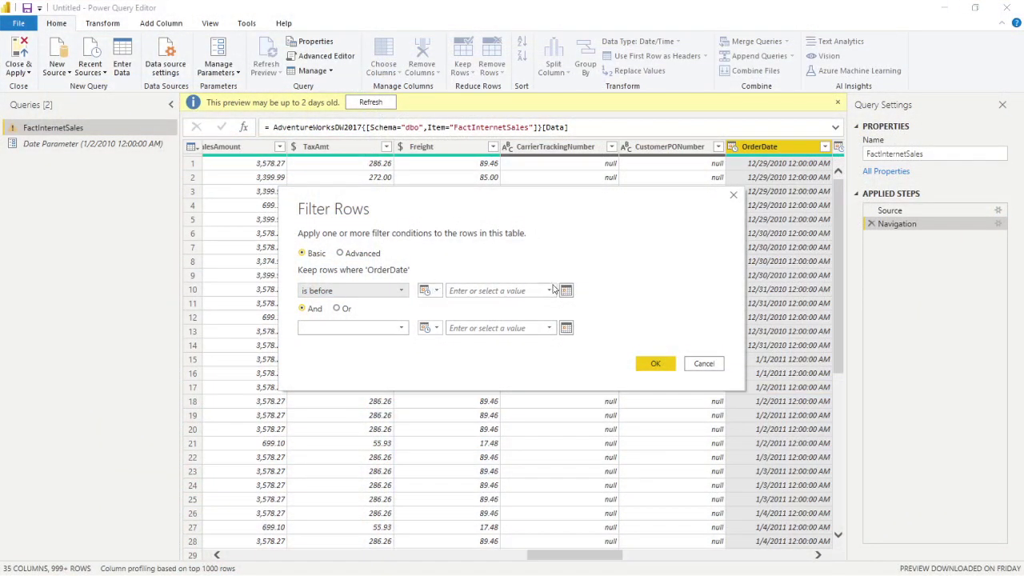
{"action": "left_click", "coordinate": [428, 290]}
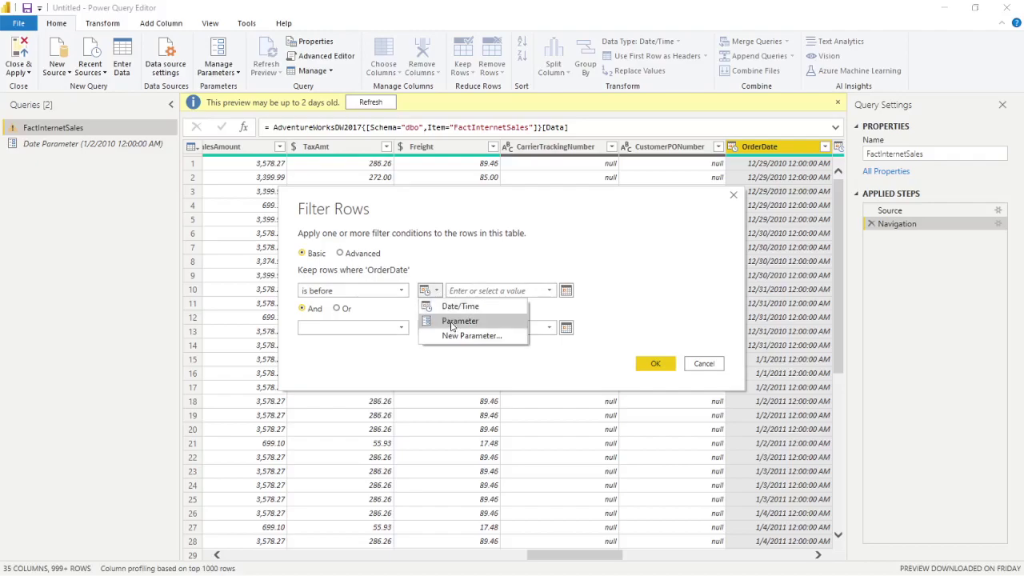
{"action": "left_click", "coordinate": [451, 322]}
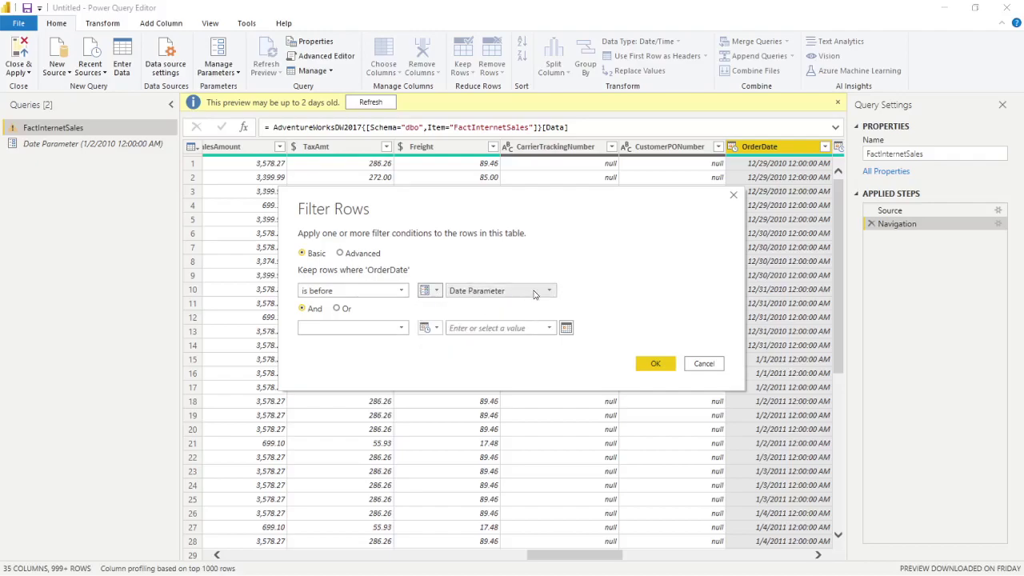
{"action": "left_click", "coordinate": [654, 365]}
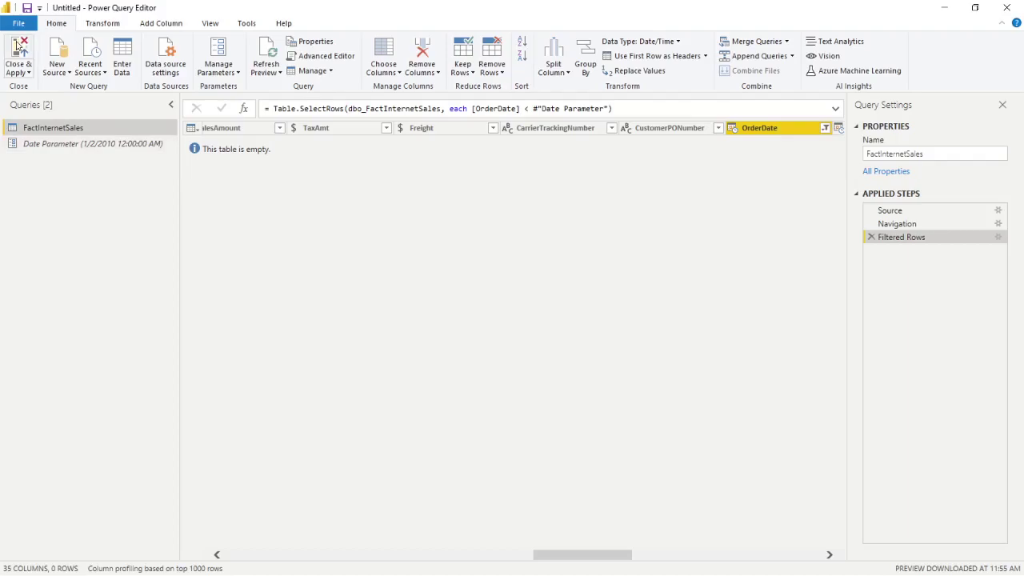
Step: Change Date Parameter's year from 2010 to 2012, recheck FactInternetSales, and Close & Apply
{"action": "left_click", "coordinate": [94, 145]}
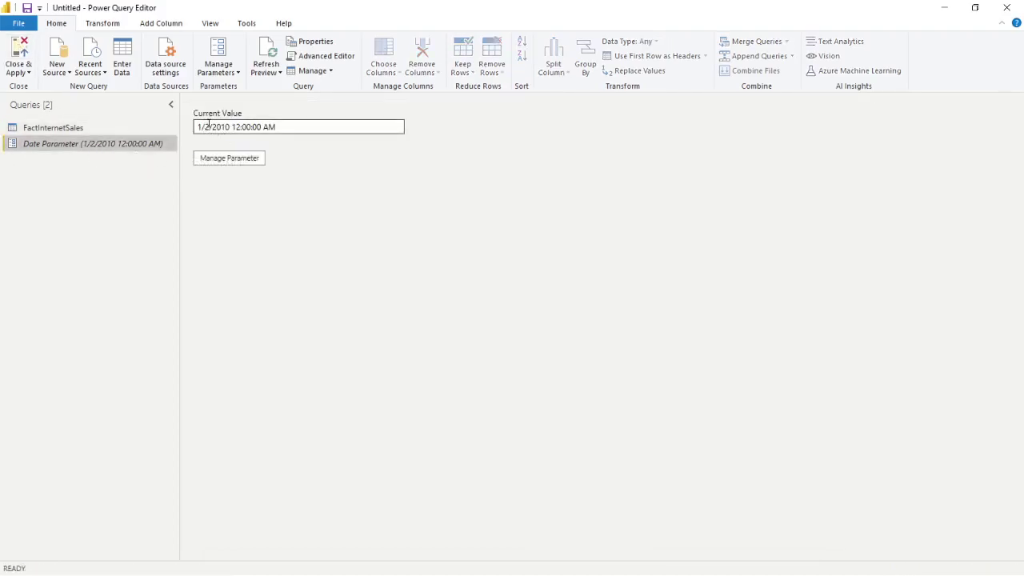
{"action": "left_click", "coordinate": [230, 126]}
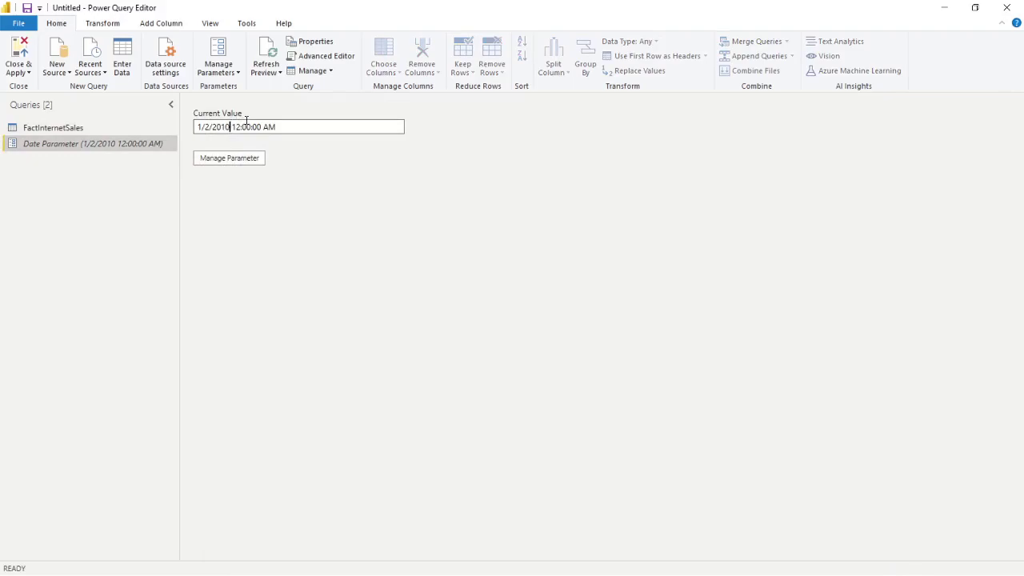
{"action": "key", "text": "BackSpace"}
{"action": "left_click", "coordinate": [230, 127]}
{"action": "type", "text": "2"}
{"action": "left_click", "coordinate": [68, 134]}
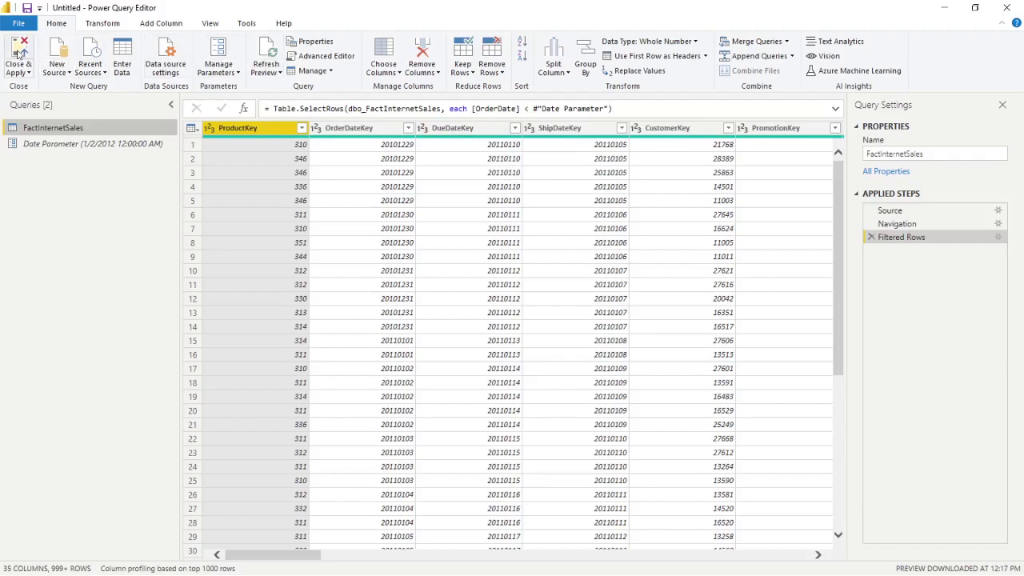
{"action": "left_click", "coordinate": [19, 53]}
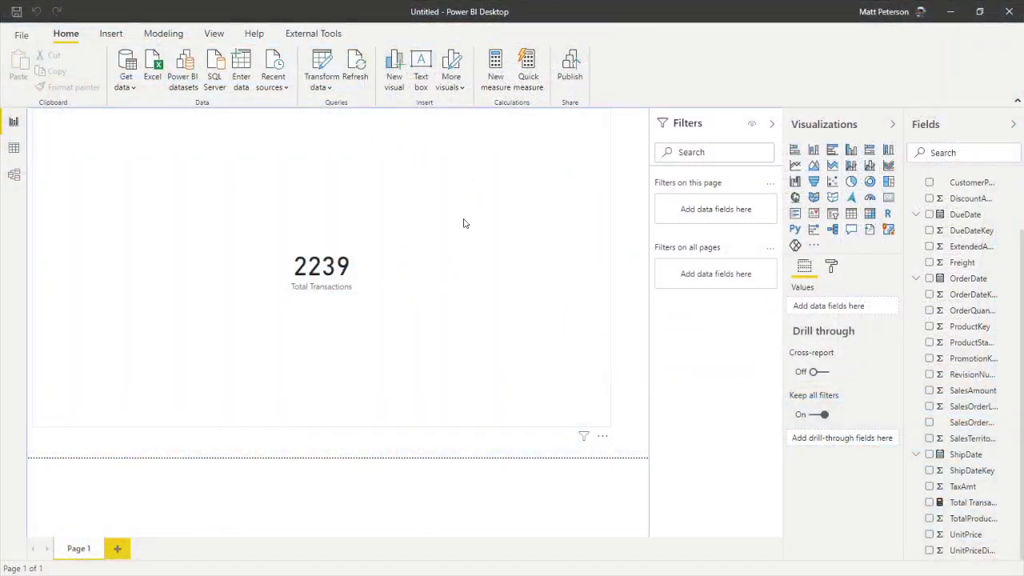
Step: Edit the Date Parameter to 12/2/2012 through Edit parameters and apply the pending changes
{"action": "left_click", "coordinate": [322, 88]}
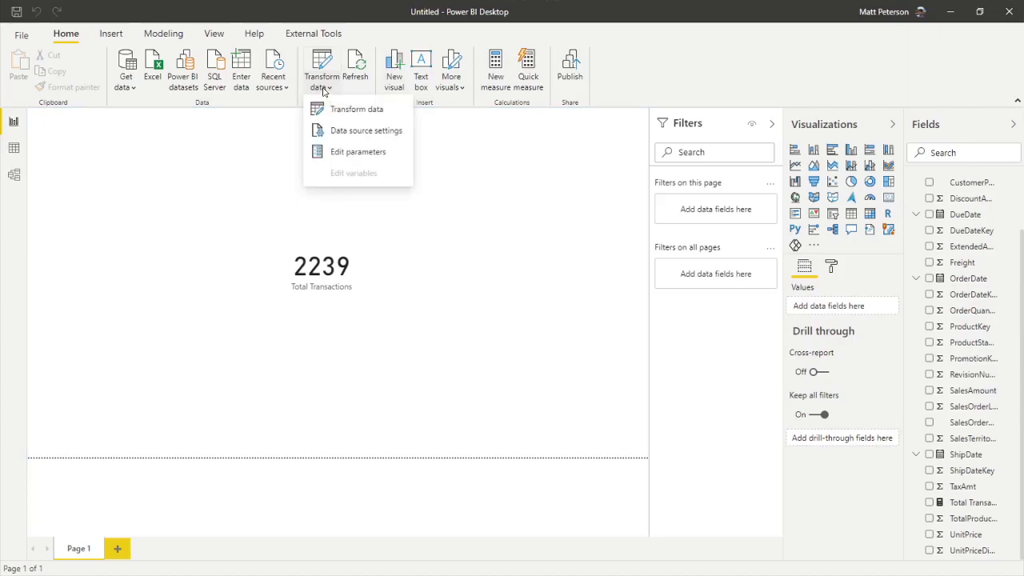
{"action": "left_click", "coordinate": [339, 153]}
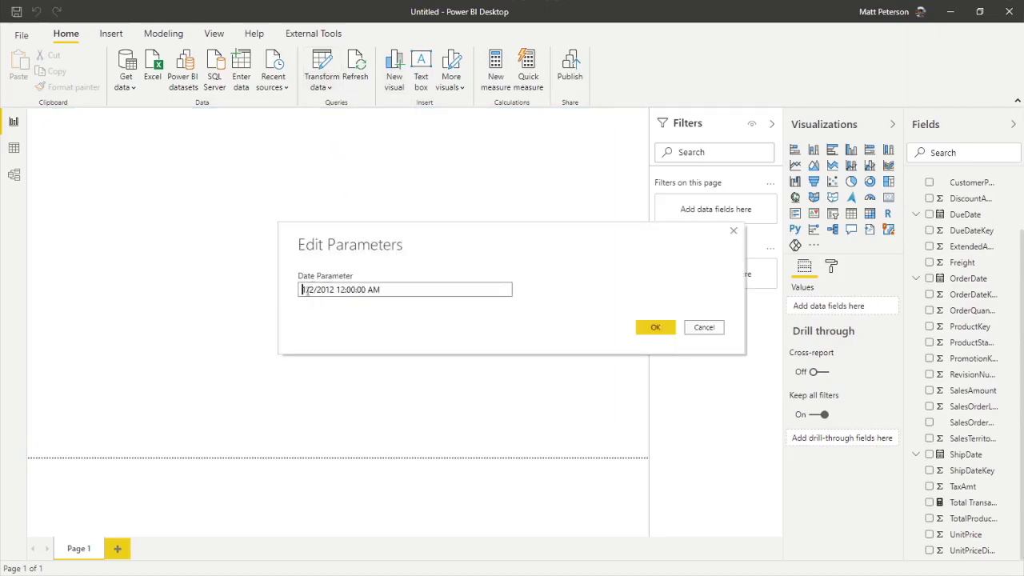
{"action": "left_click", "coordinate": [308, 289]}
{"action": "type", "text": "2"}
{"action": "left_click", "coordinate": [655, 328]}
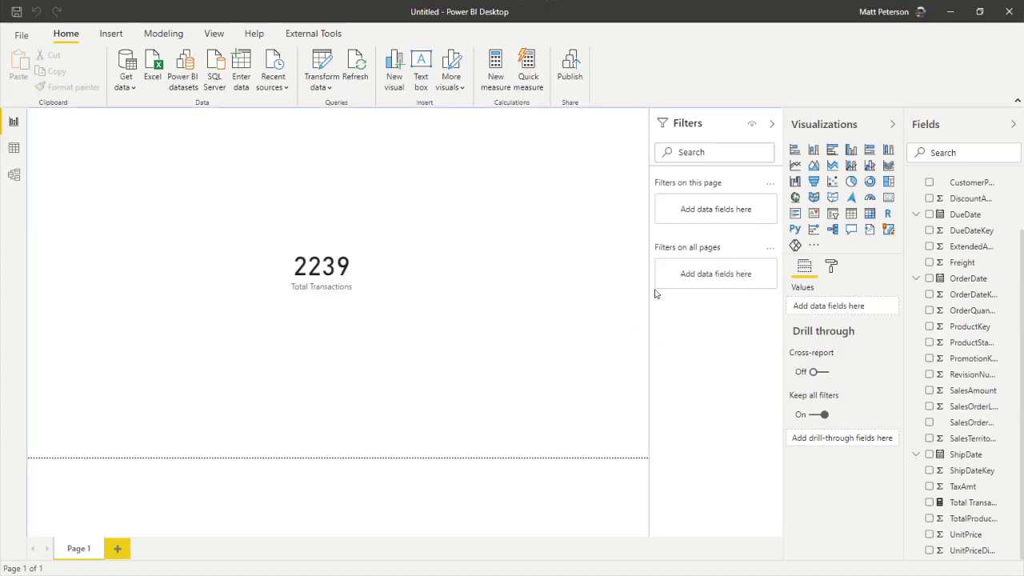
{"action": "left_click", "coordinate": [640, 116]}
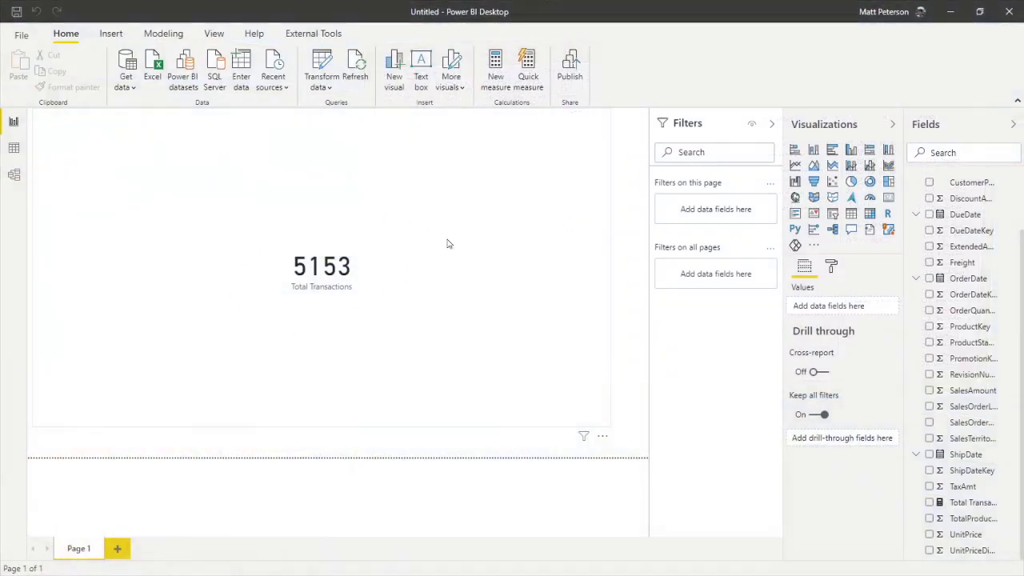
Step: Save the report over the existing Parameters.pbix, confirming the replacement, when starting Publish
{"action": "left_click", "coordinate": [570, 76]}
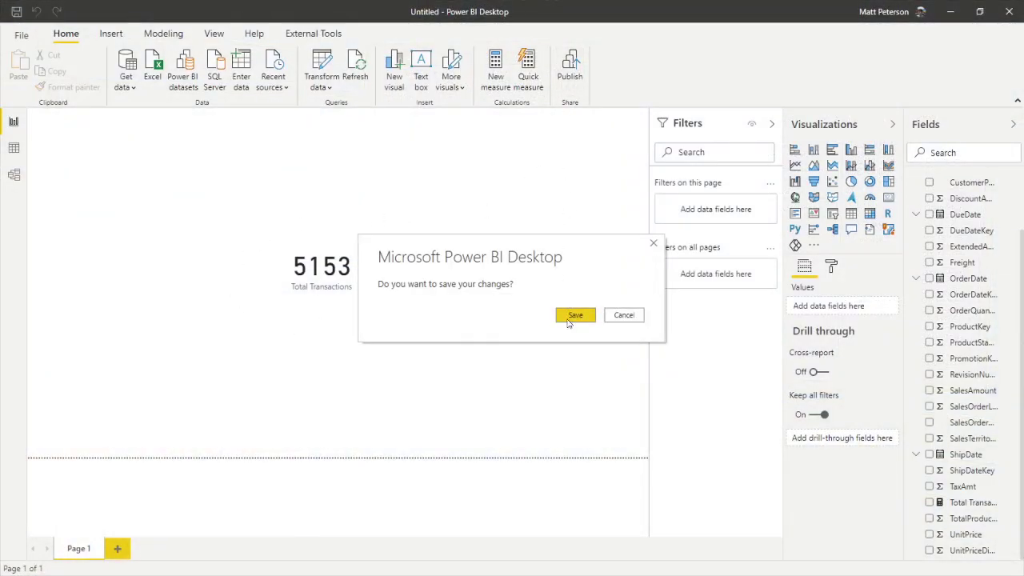
{"action": "left_click", "coordinate": [572, 317]}
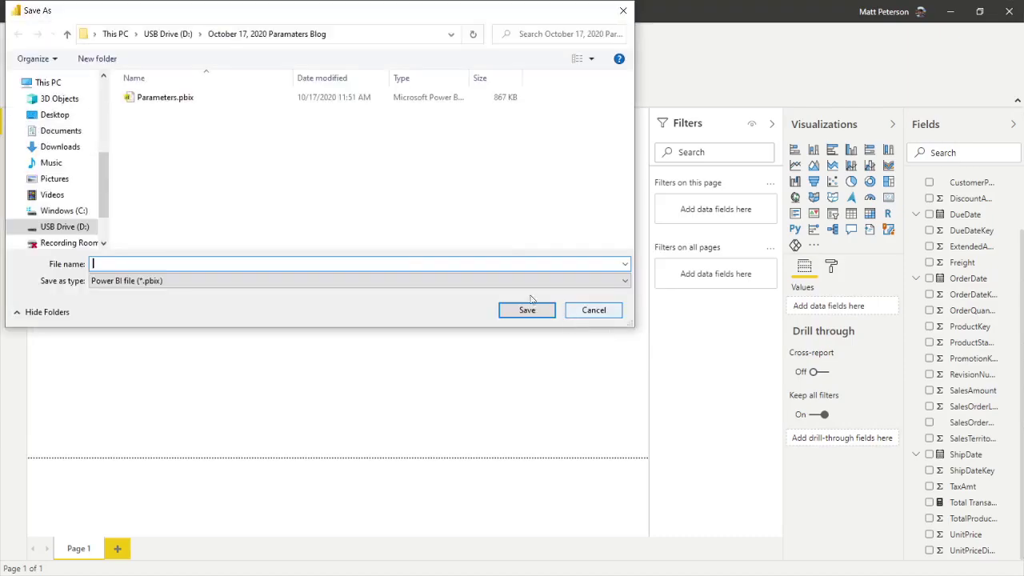
{"action": "type", "text": "parameters"}
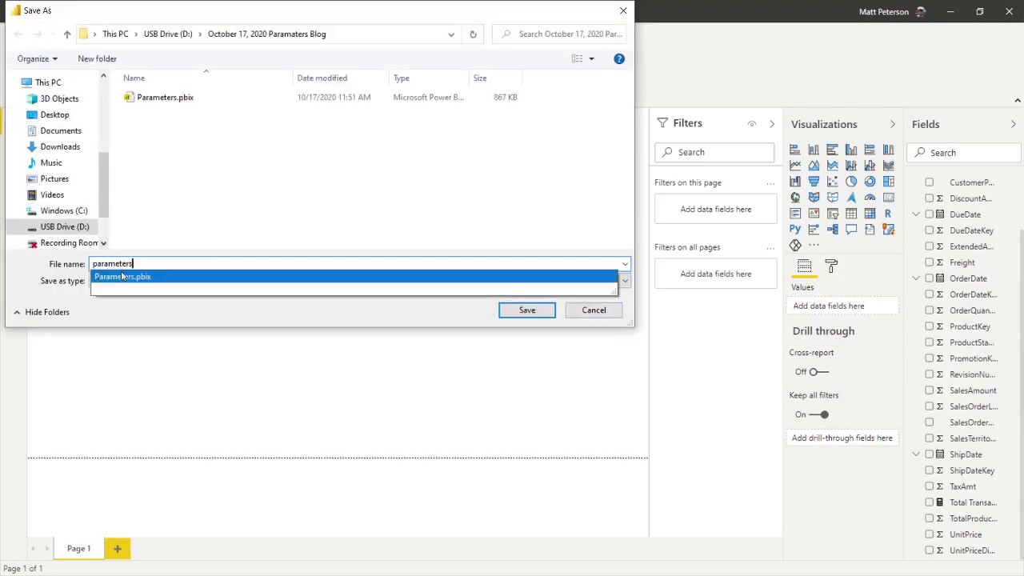
{"action": "left_click", "coordinate": [171, 280]}
{"action": "left_click", "coordinate": [522, 310]}
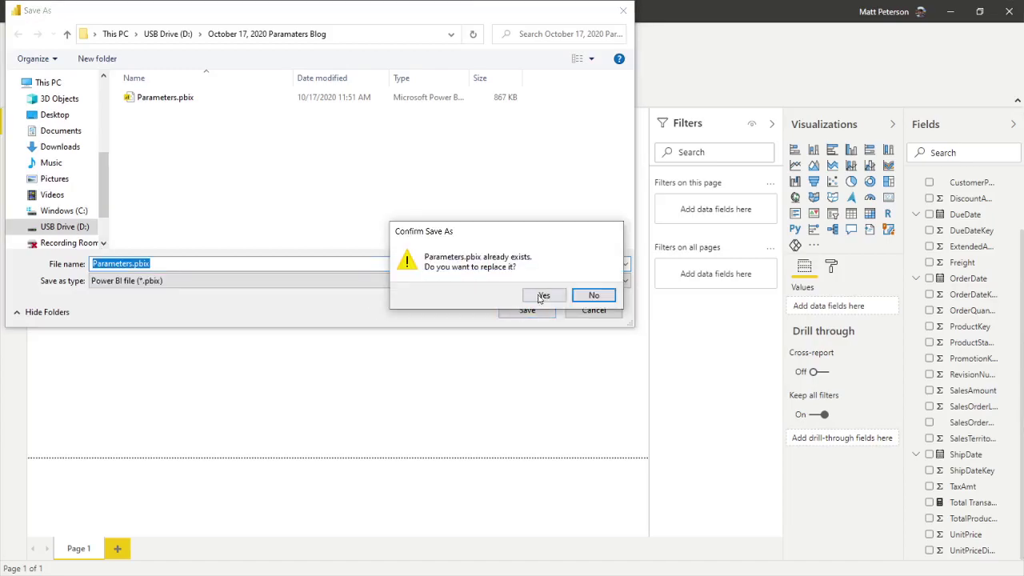
{"action": "left_click", "coordinate": [543, 295]}
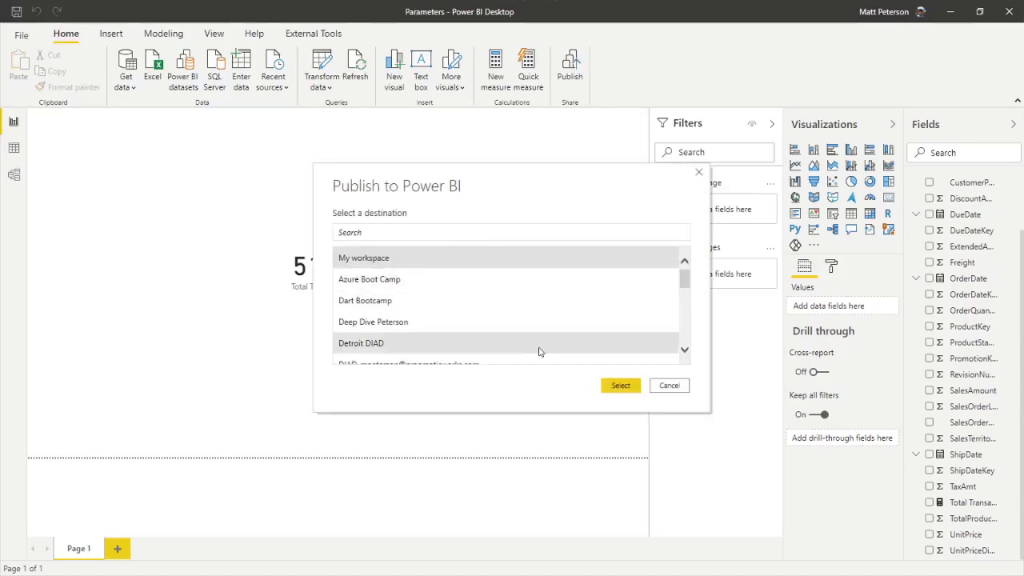
Step: Publish the Parameters report to My workspace
{"action": "left_click", "coordinate": [629, 389]}
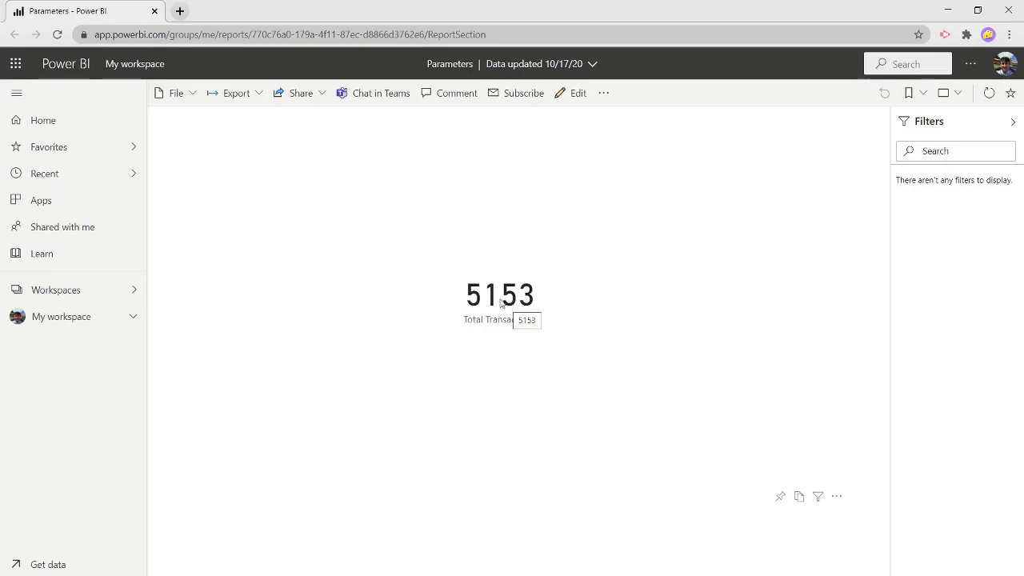
Step: Expand My workspace and open Settings from the Parameters dataset's menu
{"action": "left_click", "coordinate": [132, 316]}
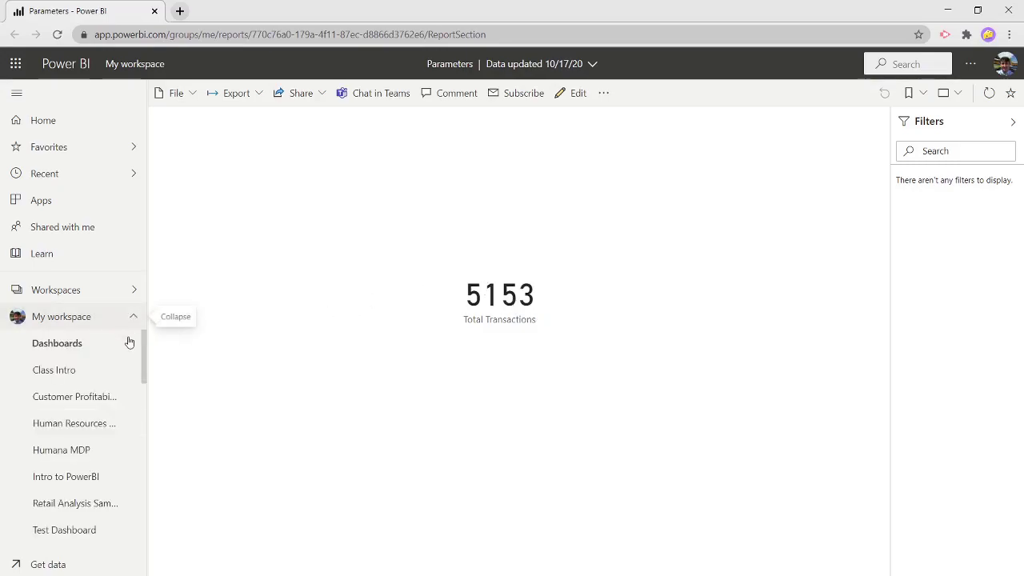
{"action": "scroll", "coordinate": [103, 370], "scroll_direction": "down", "scroll_amount": 10}
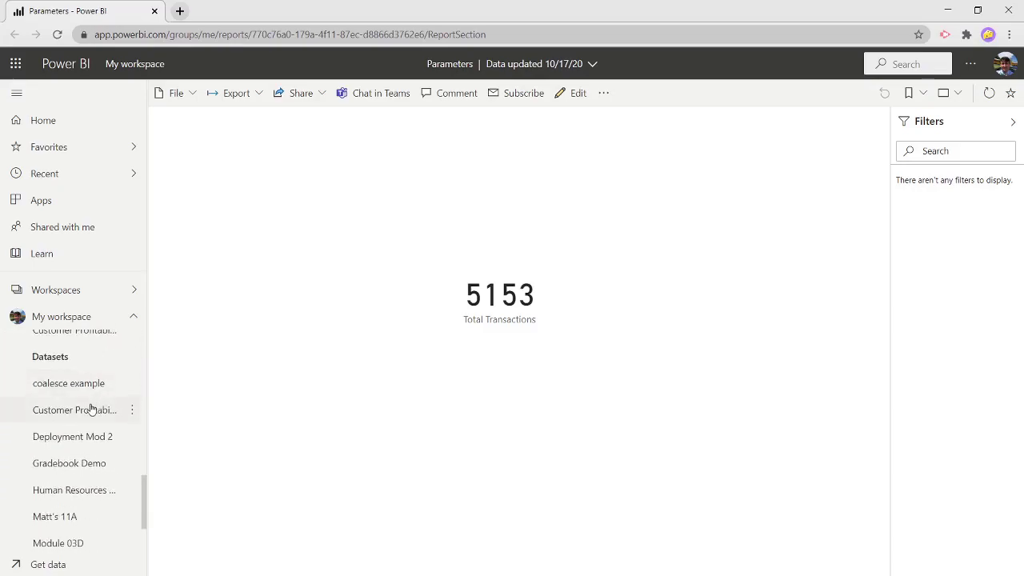
{"action": "scroll", "coordinate": [103, 391], "scroll_direction": "down", "scroll_amount": 2}
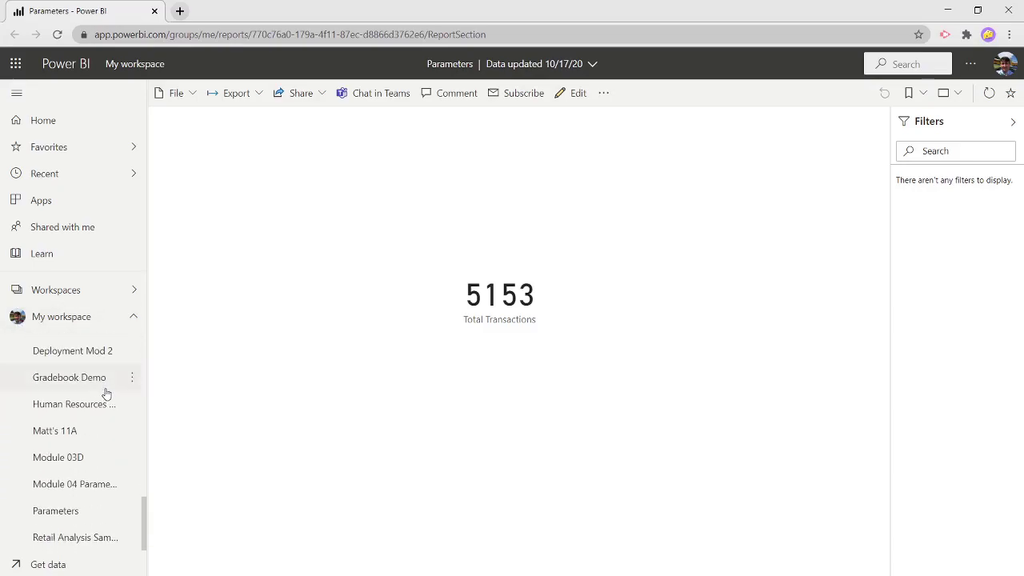
{"action": "scroll", "coordinate": [103, 404], "scroll_direction": "up", "scroll_amount": 5}
{"action": "scroll", "coordinate": [101, 425], "scroll_direction": "down", "scroll_amount": 5}
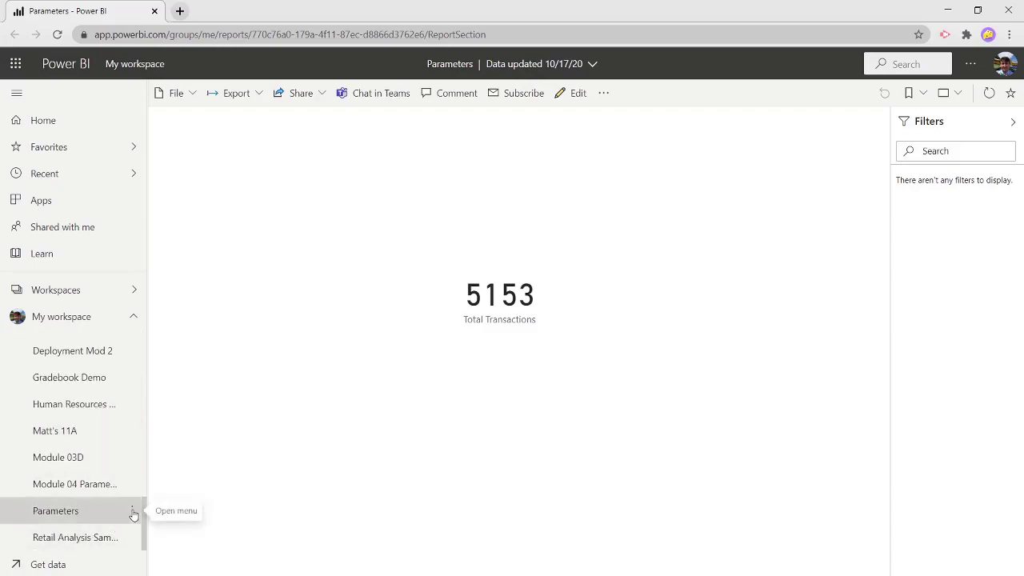
{"action": "left_click", "coordinate": [133, 512]}
{"action": "left_click", "coordinate": [183, 392]}
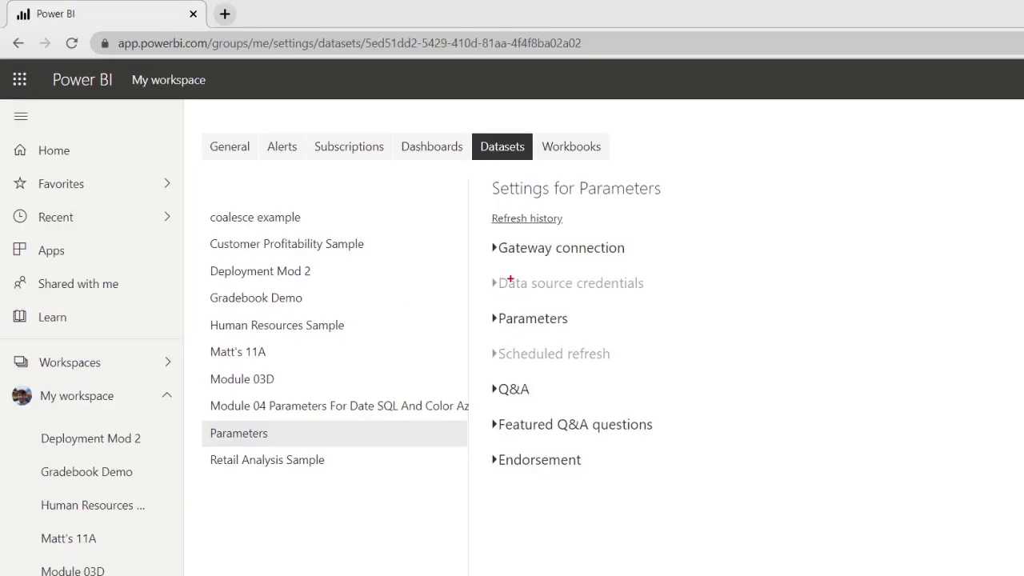
Step: Expand the Parameters section to show Date Parameter at 12/2/2012 12:00:00 AM
{"action": "left_click_drag", "start_coordinate": [588, 313], "coordinate": [778, 223]}
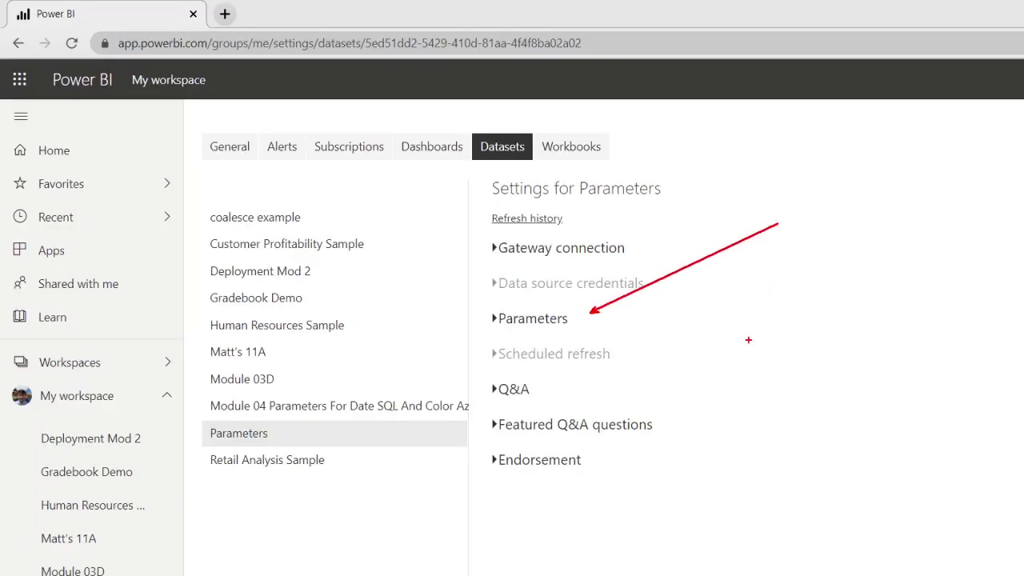
{"action": "left_click", "coordinate": [494, 319]}
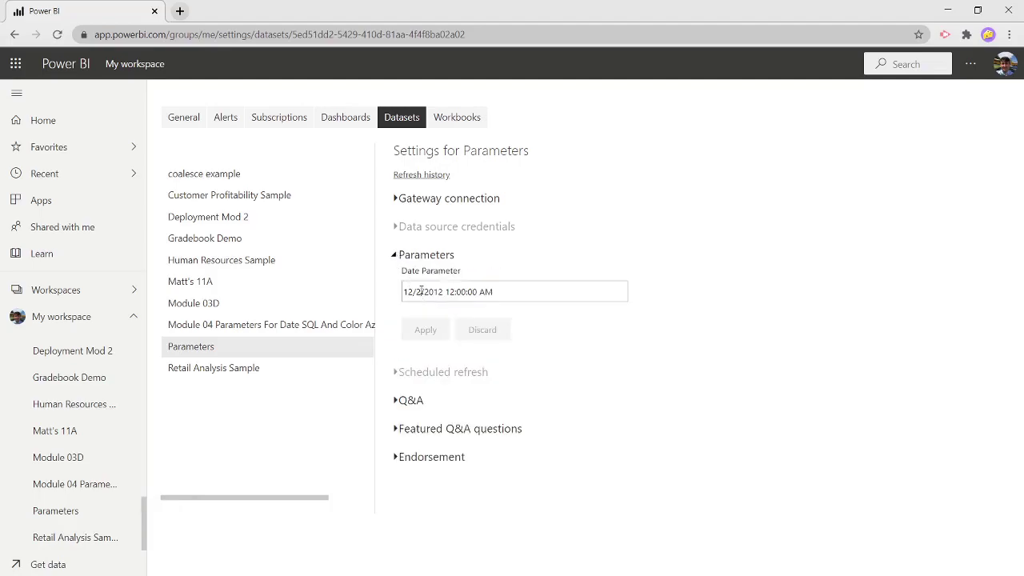